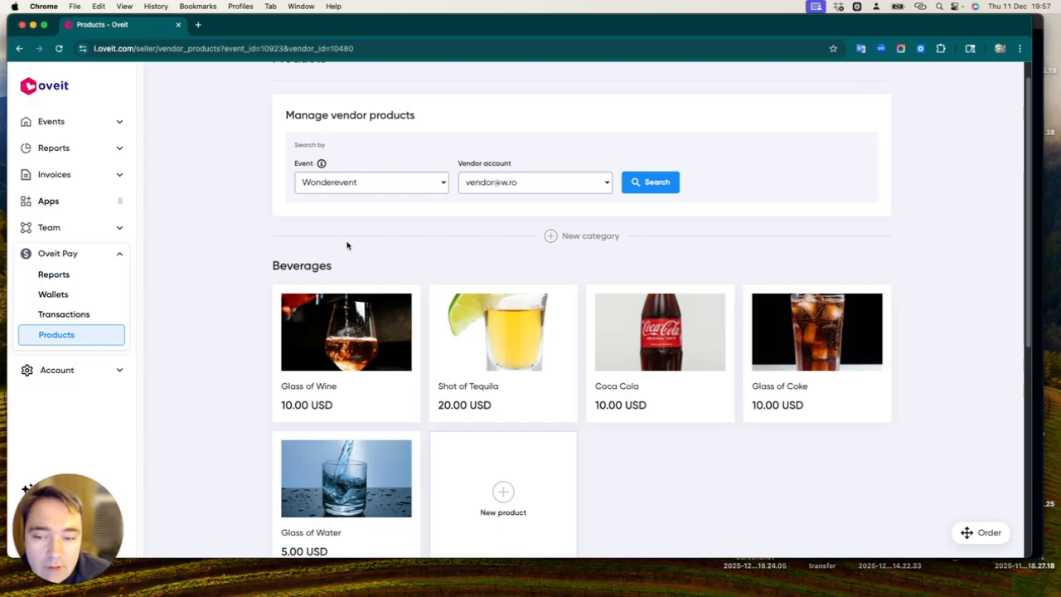
Look through the vendor's products in the Beverages and Food categories.
scroll(307, 282, "down", 2)
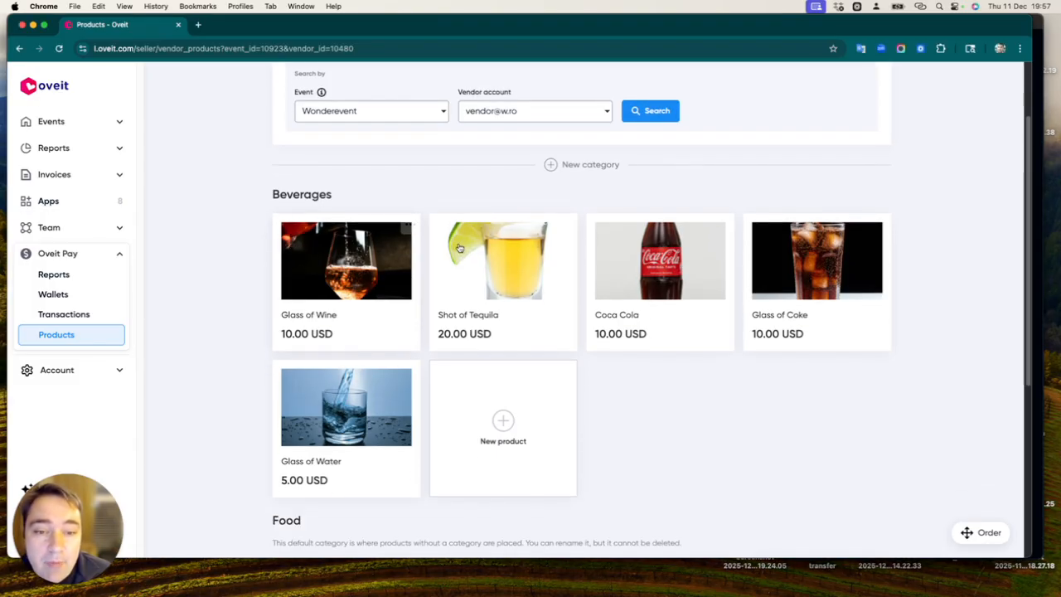
scroll(378, 192, "down", 2)
scroll(378, 192, "down", 4)
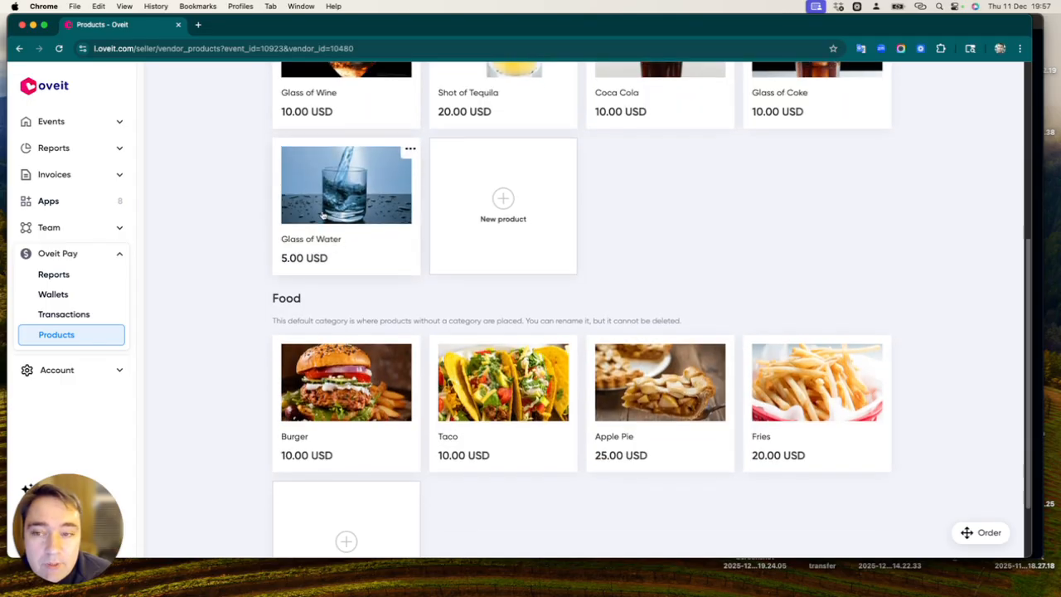
scroll(380, 199, "up", 4)
scroll(382, 162, "down", 4)
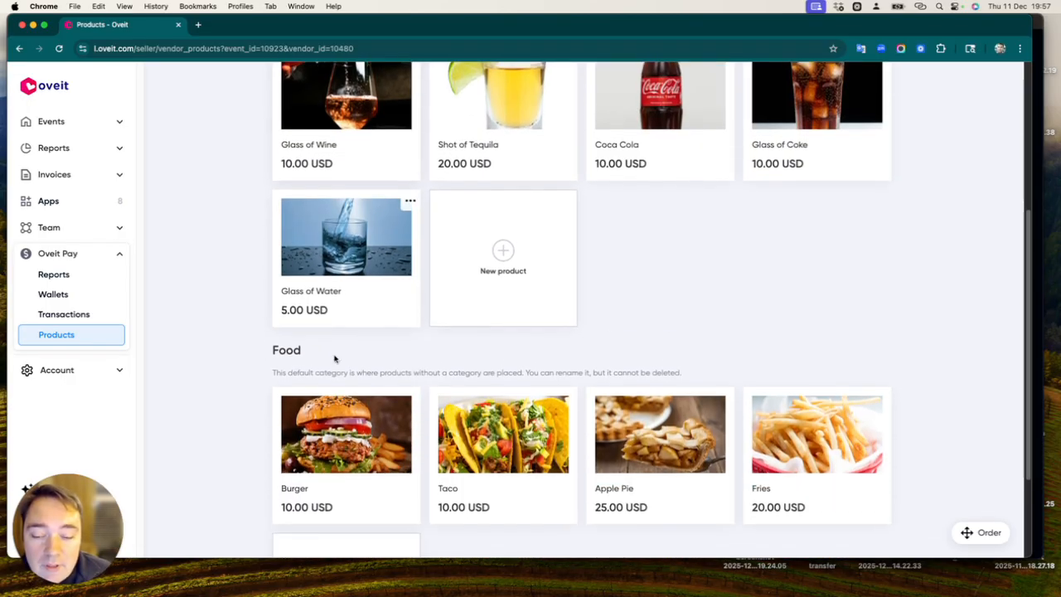
scroll(495, 343, "up", 5)
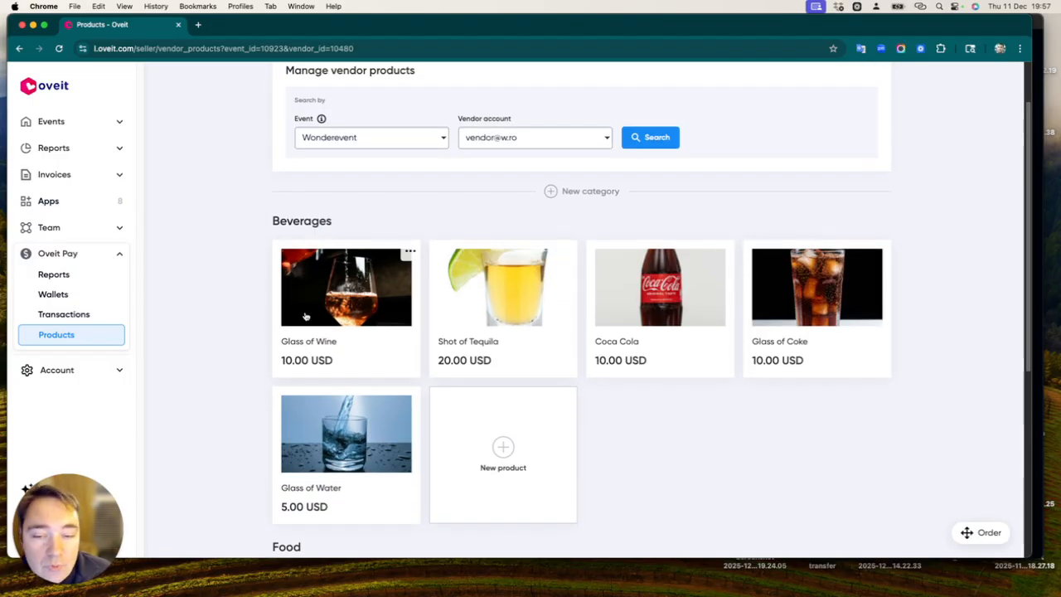
scroll(386, 334, "down", 5)
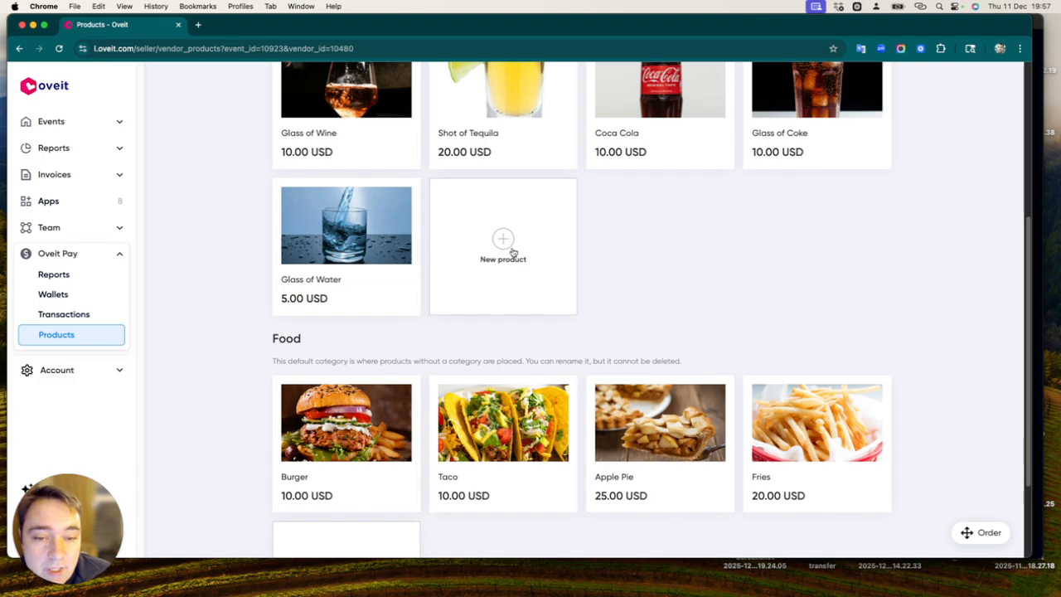
scroll(511, 250, "up", 4)
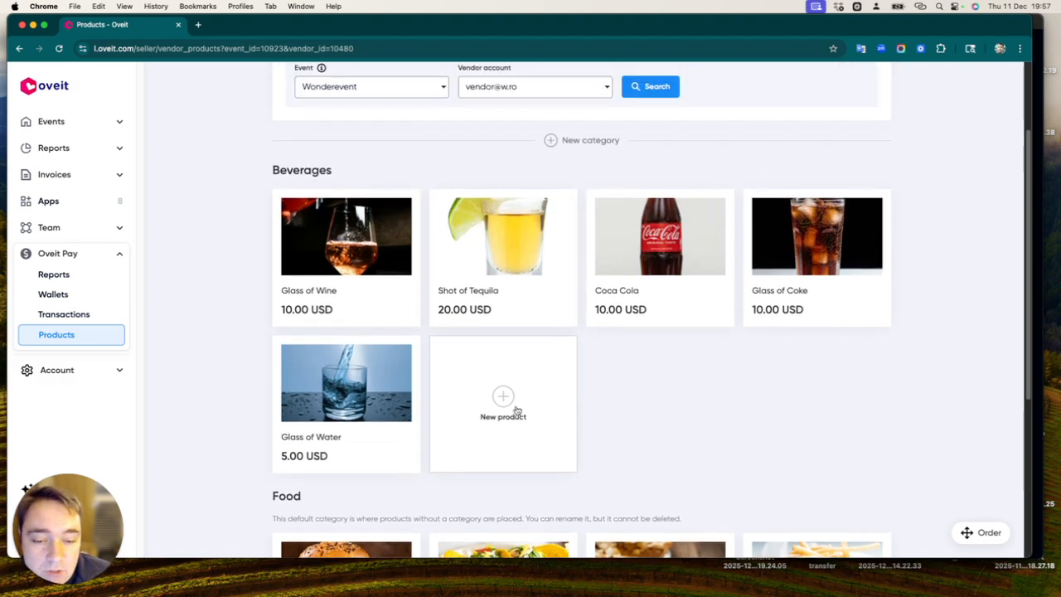
Open the form for a new Beverages product and close it without saving.
left_click(516, 409)
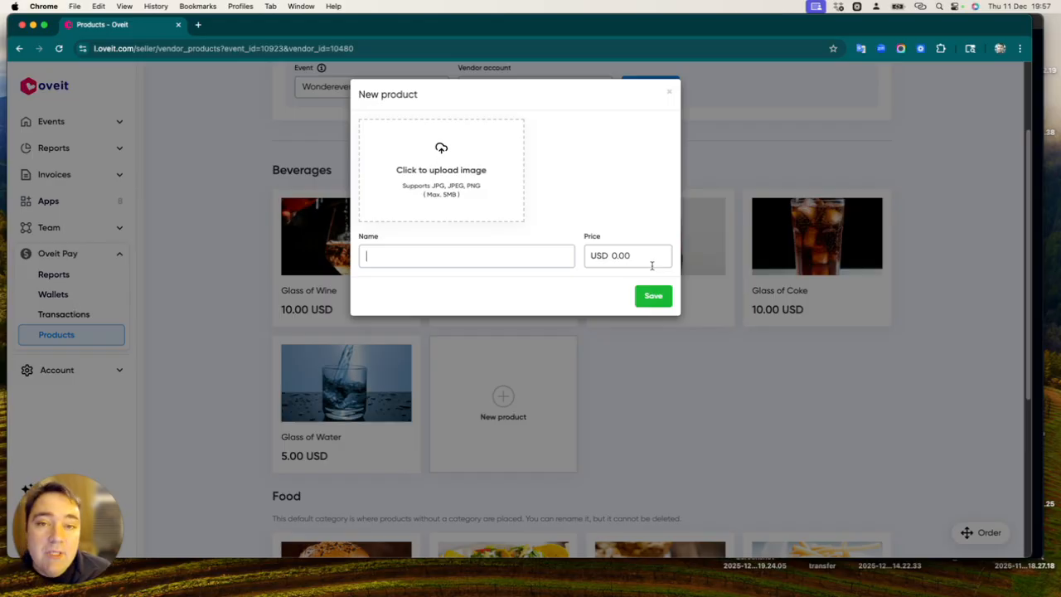
left_click(671, 96)
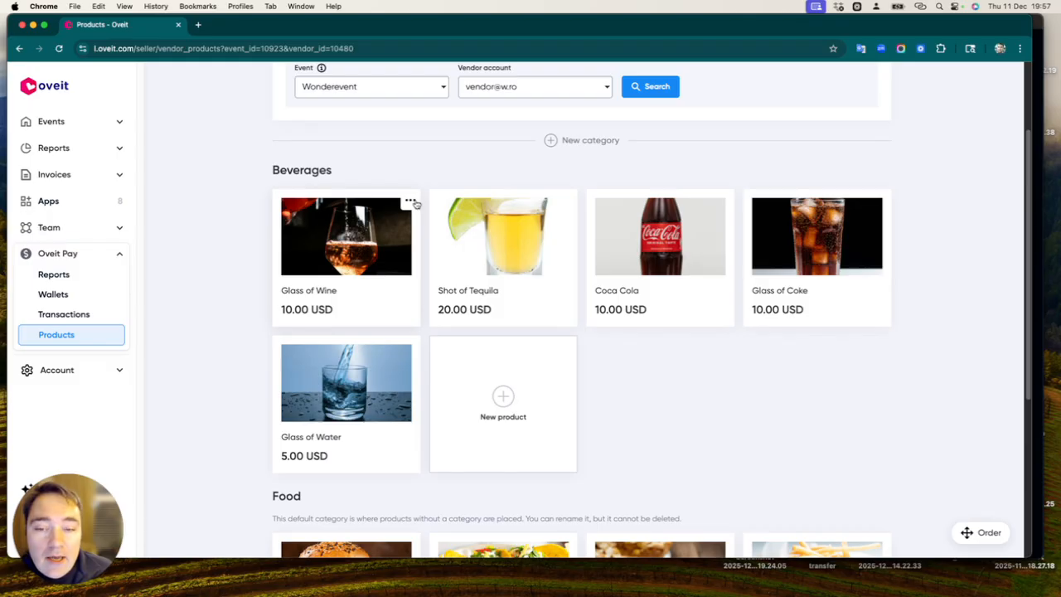
View the categories the Coca Cola product can be moved to, and dismiss the choice.
left_click(722, 203)
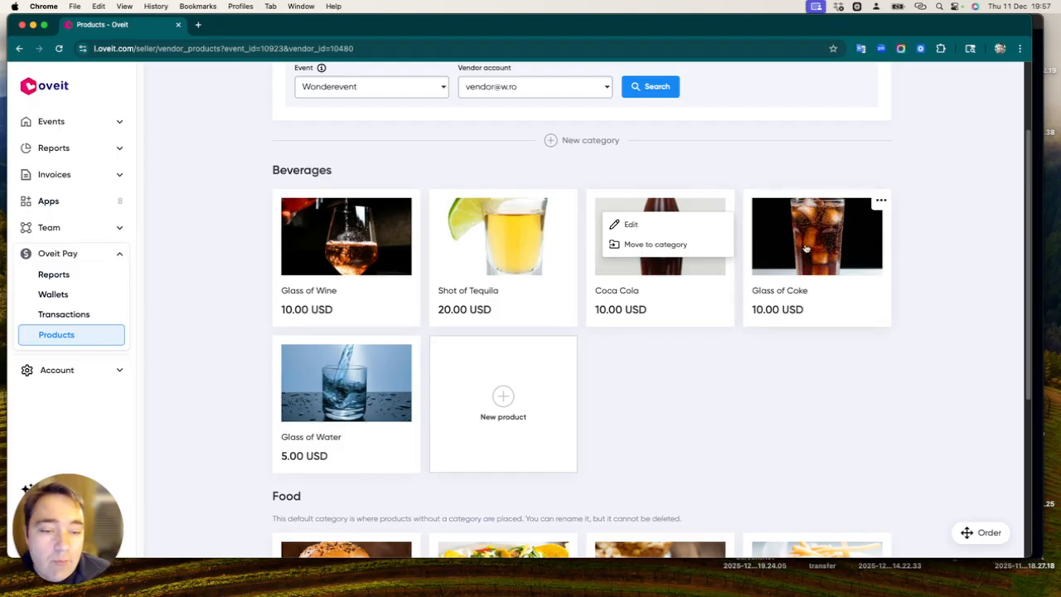
left_click(653, 246)
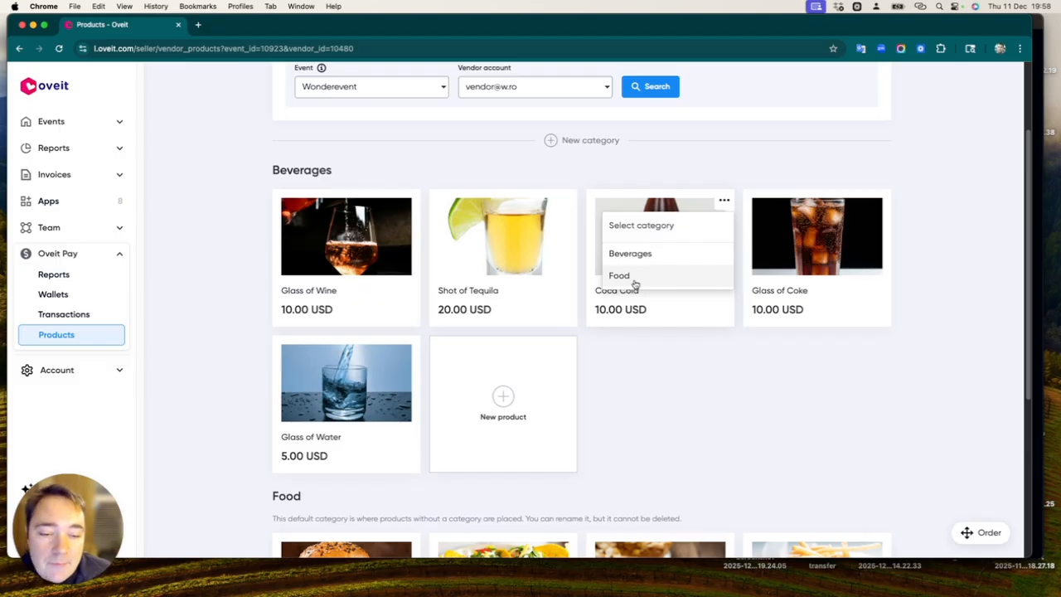
left_click(646, 390)
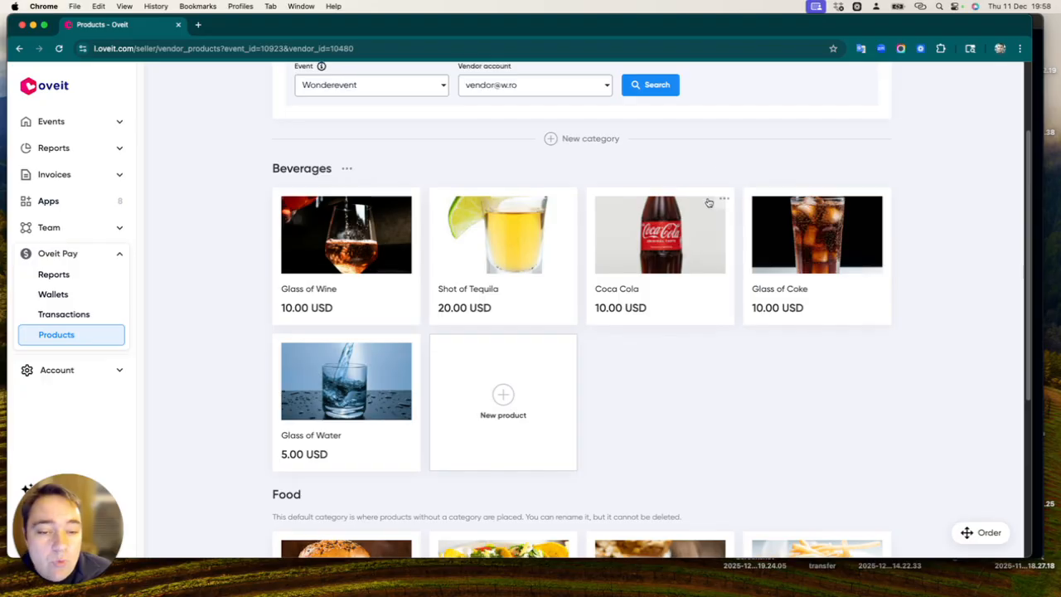
Reorder the Beverages products so that Coca Cola comes first, before Glass of Wine and Shot of Tequila, and save the order.
scroll(770, 356, "down", 3)
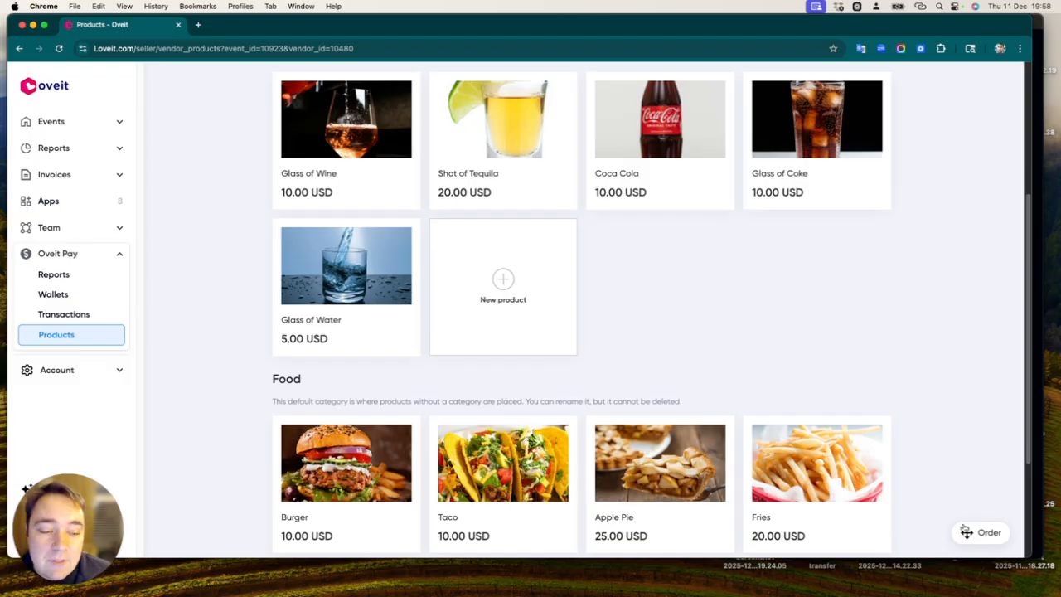
left_click(967, 533)
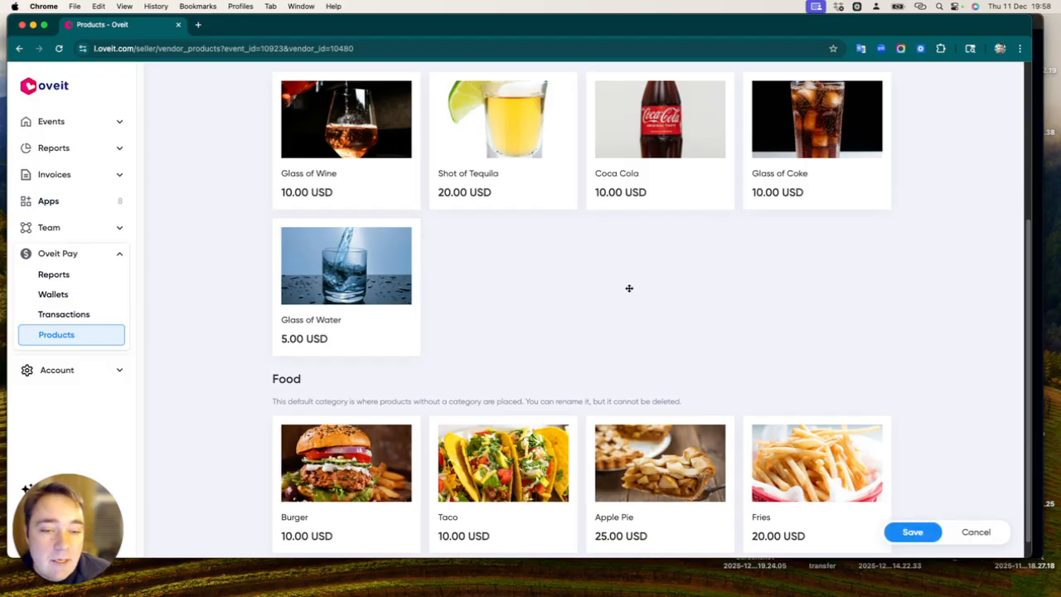
scroll(556, 281, "up", 3)
scroll(556, 281, "up", 1)
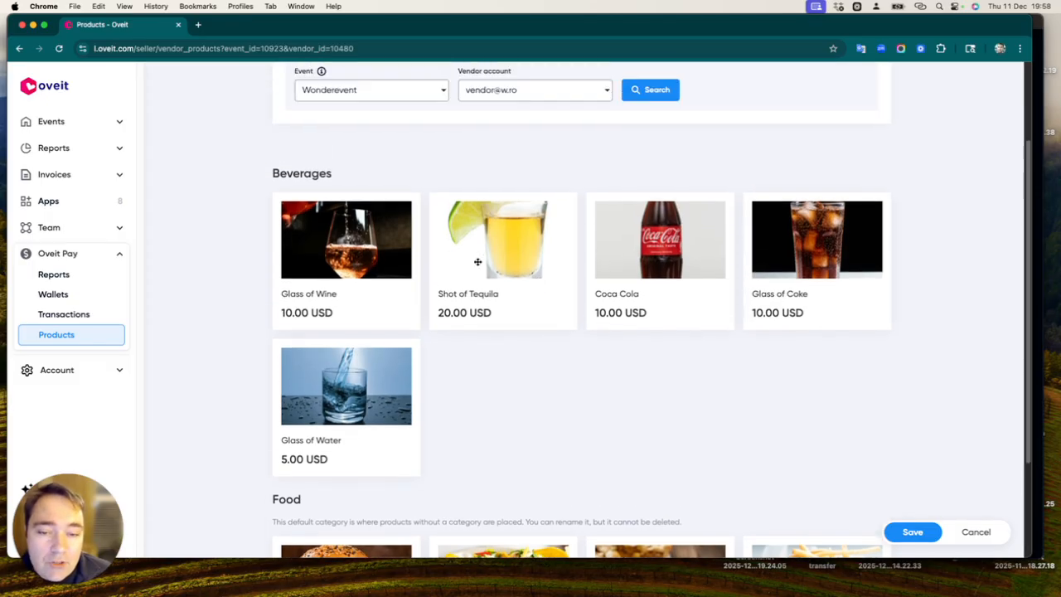
left_click_drag(478, 262, 306, 260)
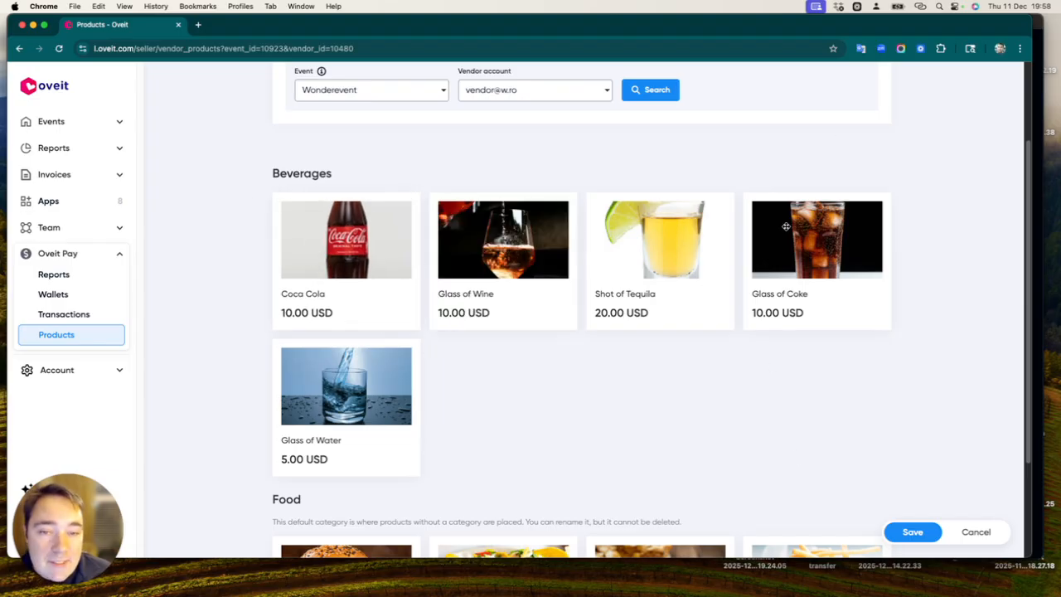
left_click(907, 531)
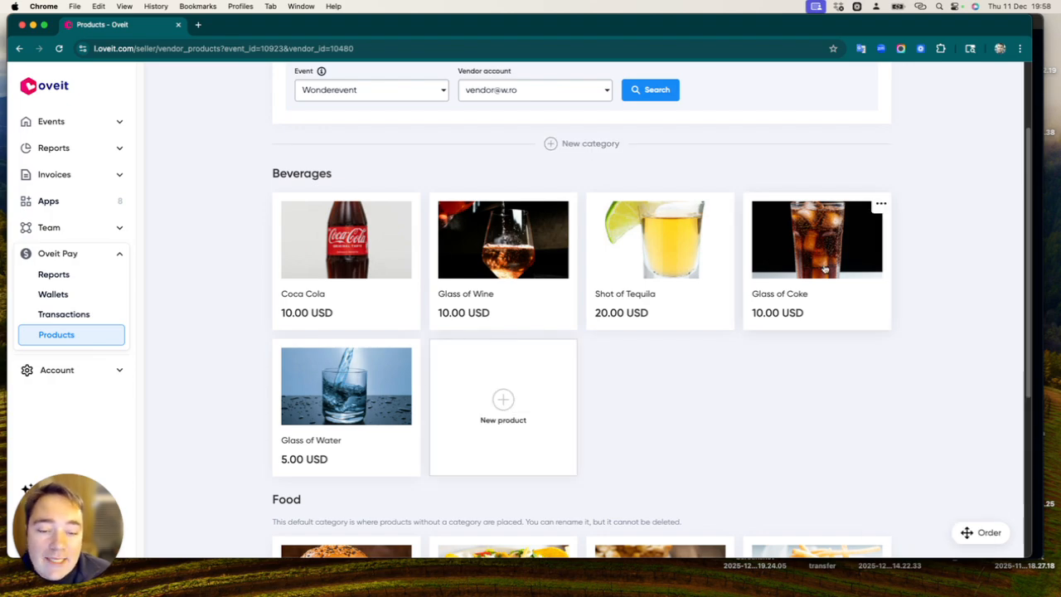
Add a new category above Beverages without entering a name, and delete it again.
scroll(733, 296, "down", 1)
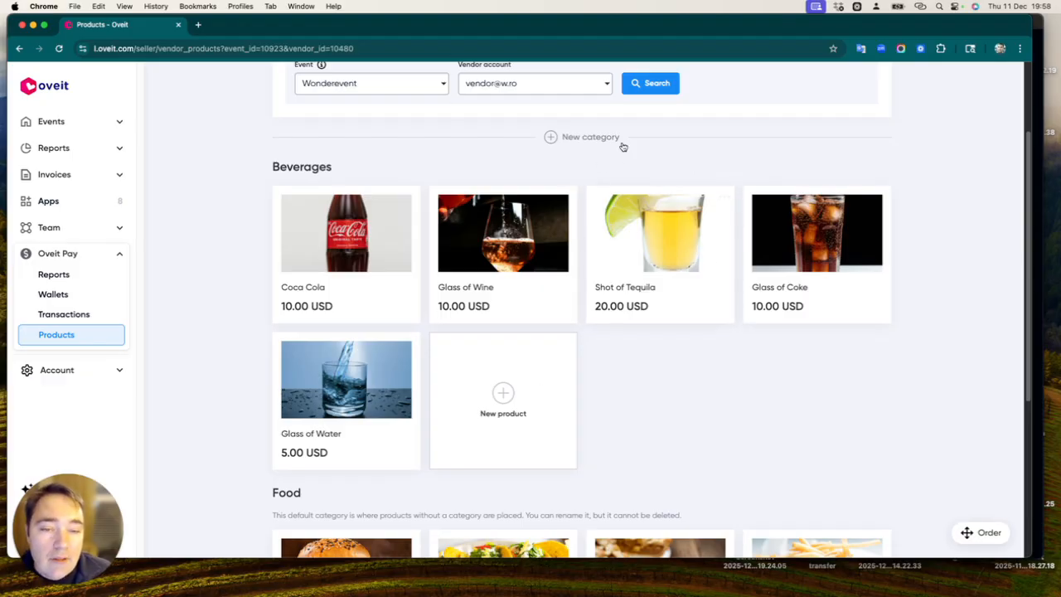
left_click(564, 140)
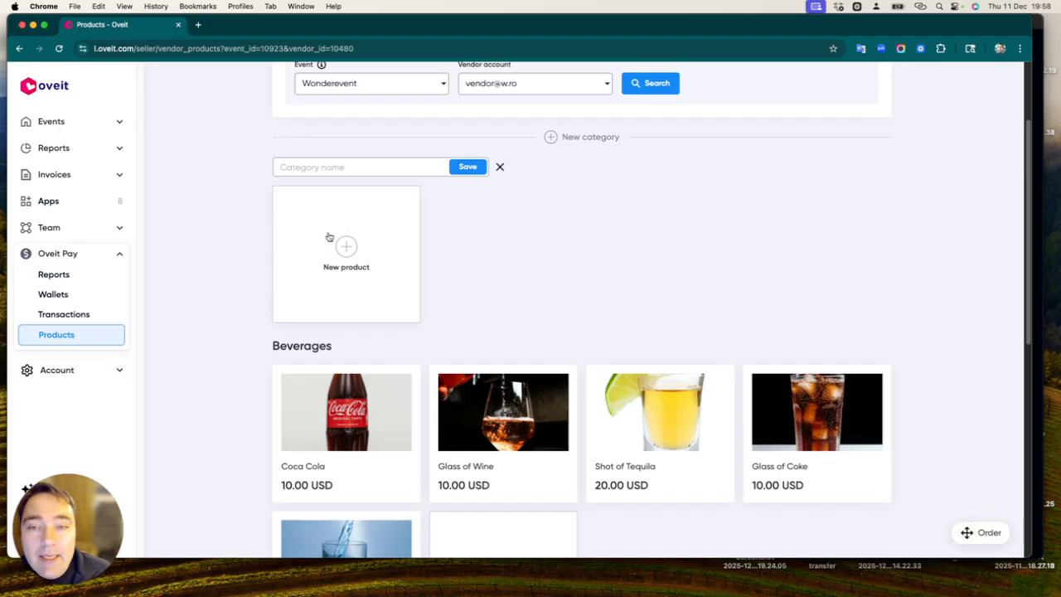
left_click(501, 167)
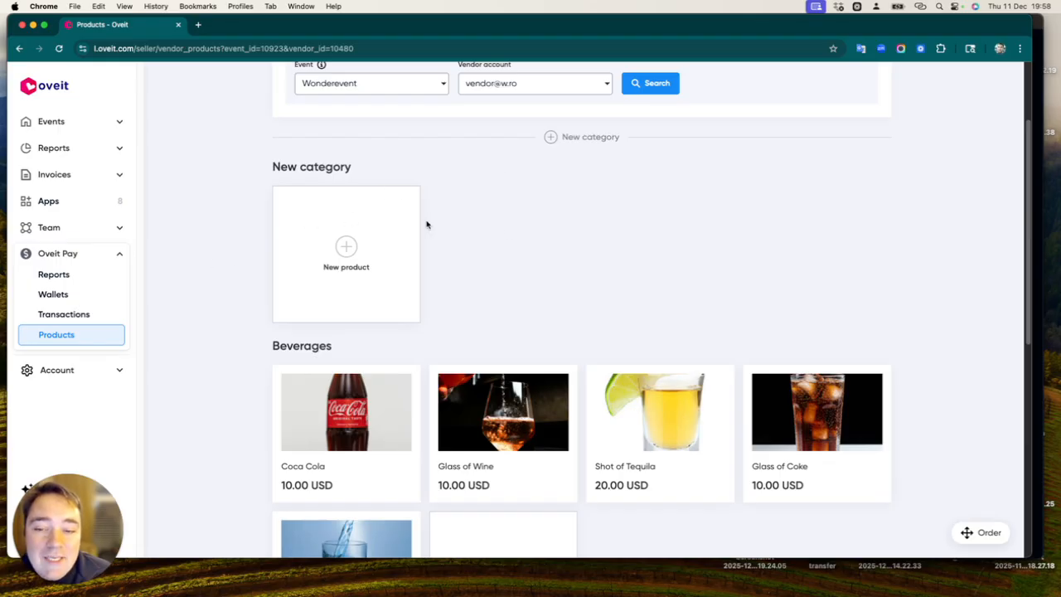
left_click(366, 167)
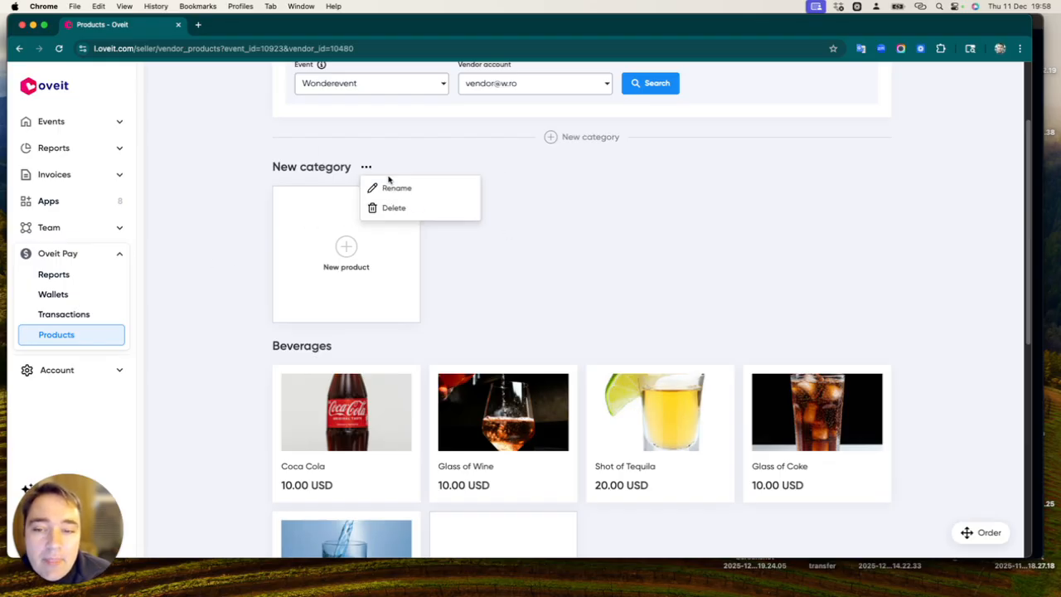
left_click(413, 210)
left_click(615, 121)
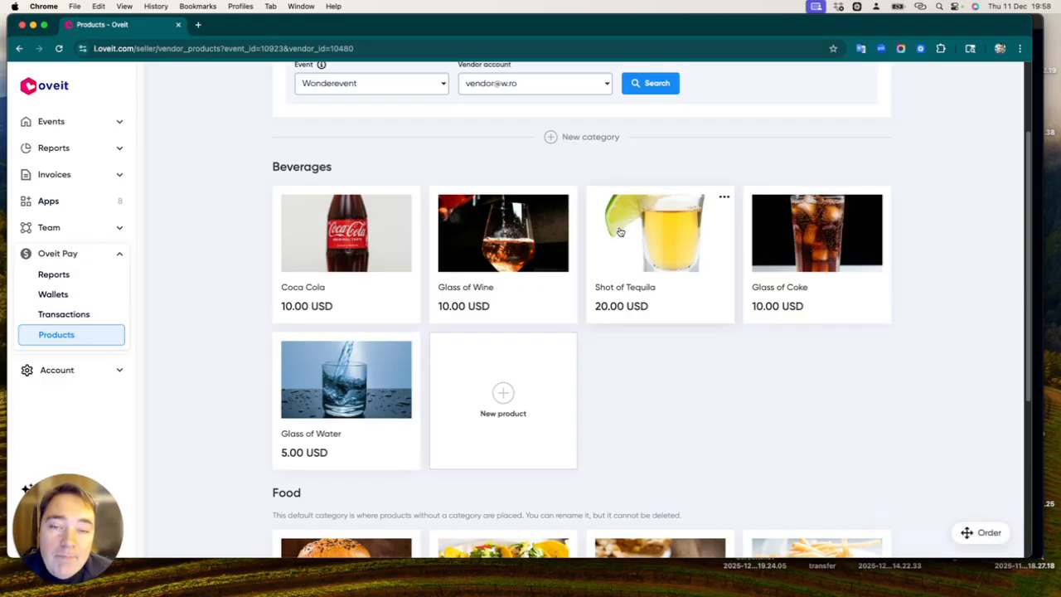
Check which vendor accounts can be selected for Wonderevent.
scroll(503, 140, "up", 1)
scroll(500, 141, "up", 3)
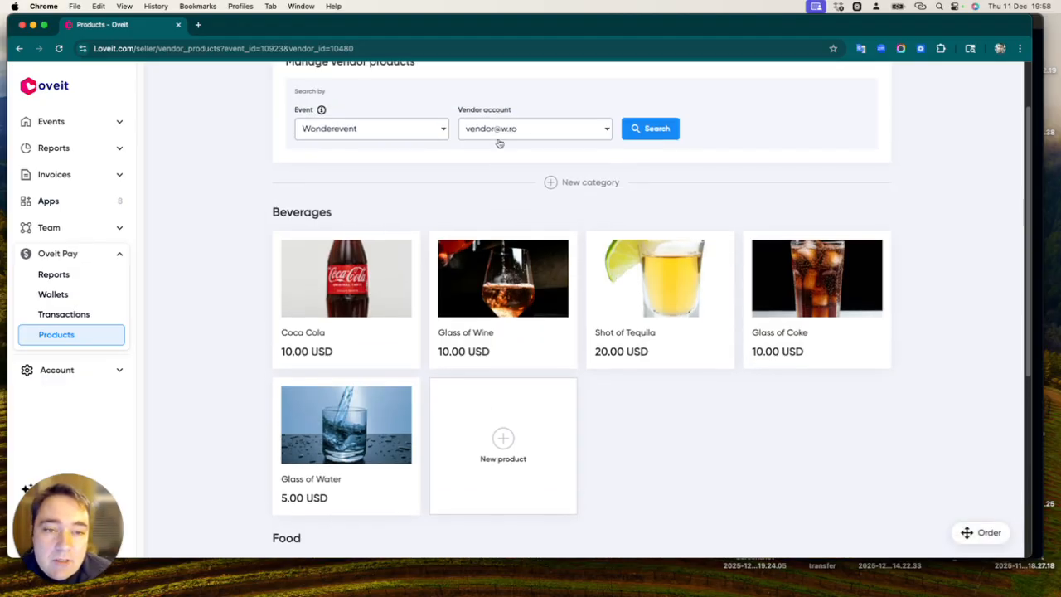
left_click(492, 197)
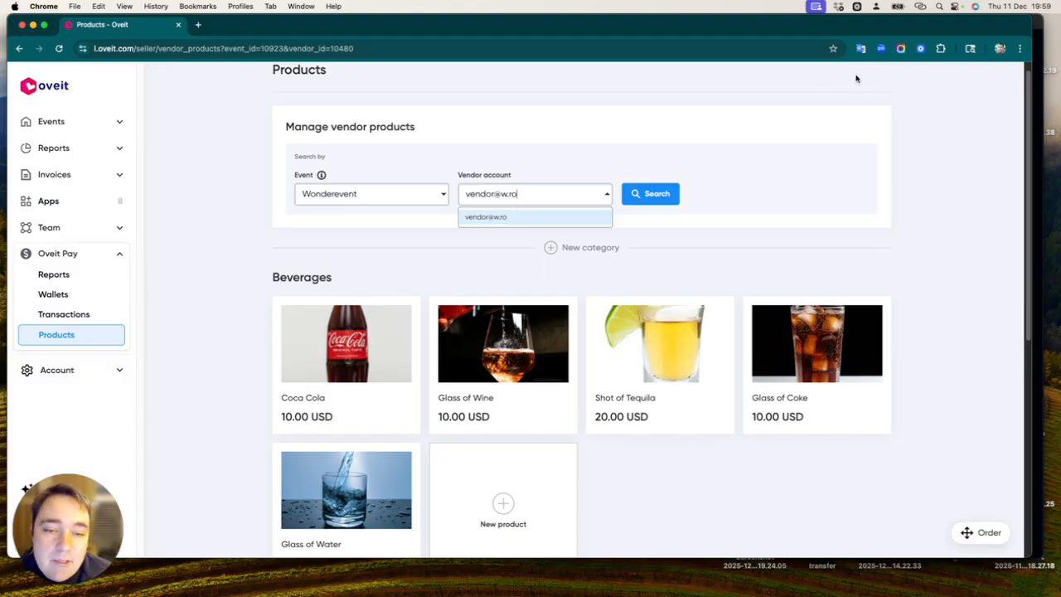
left_click(810, 194)
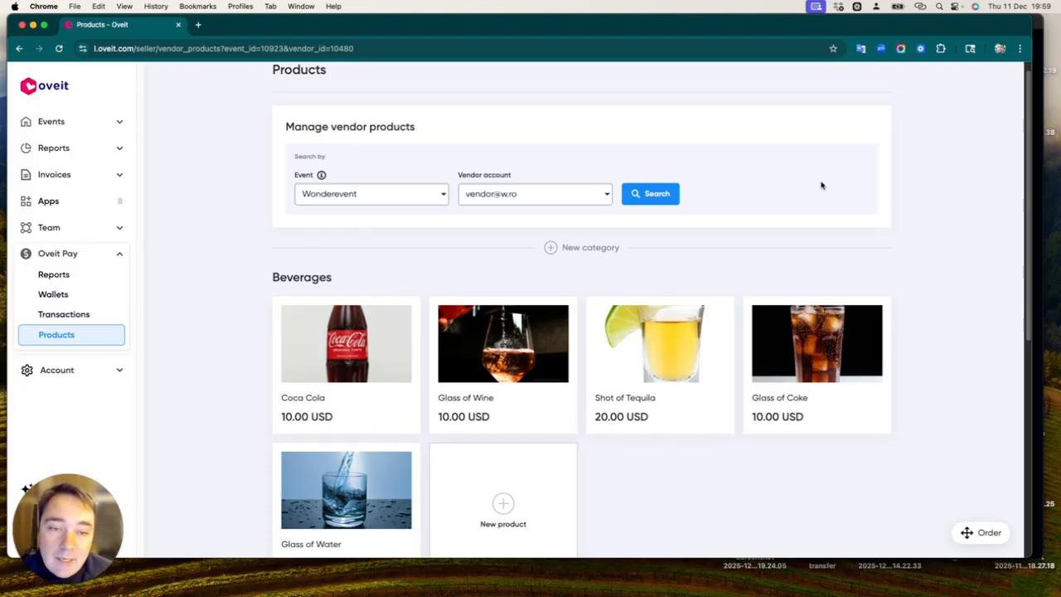
Switch to the PDA window and view the products of all categories in the shopping cart.
left_click(1036, 30)
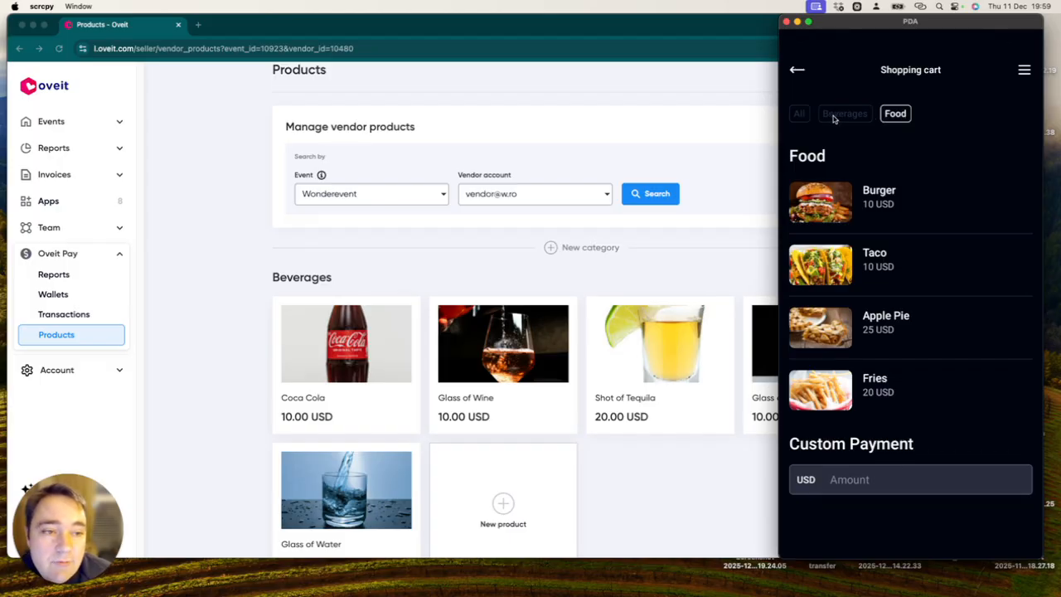
left_click(801, 114)
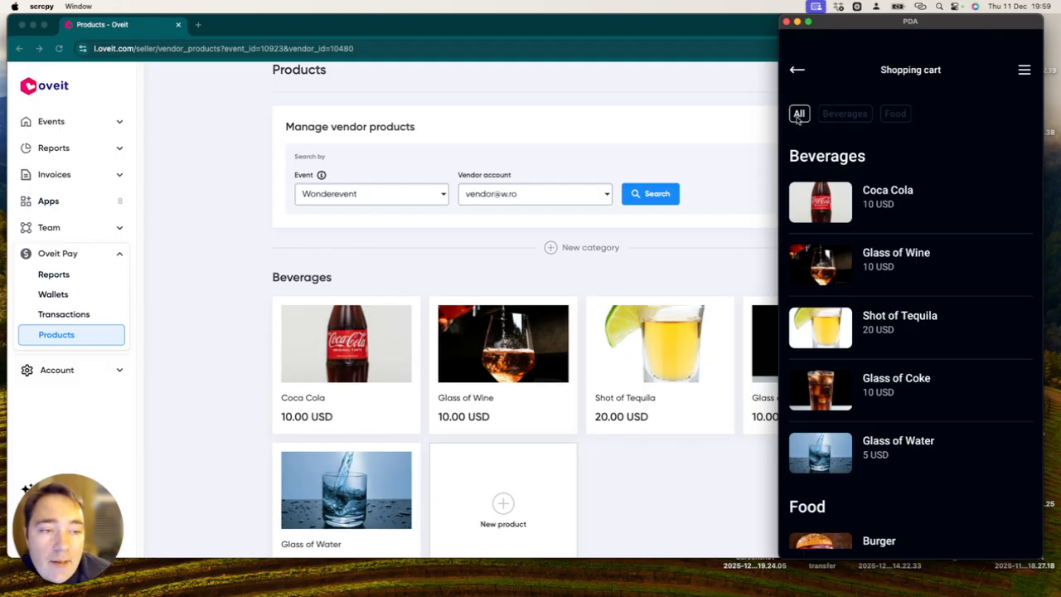
scroll(888, 264, "down", 5)
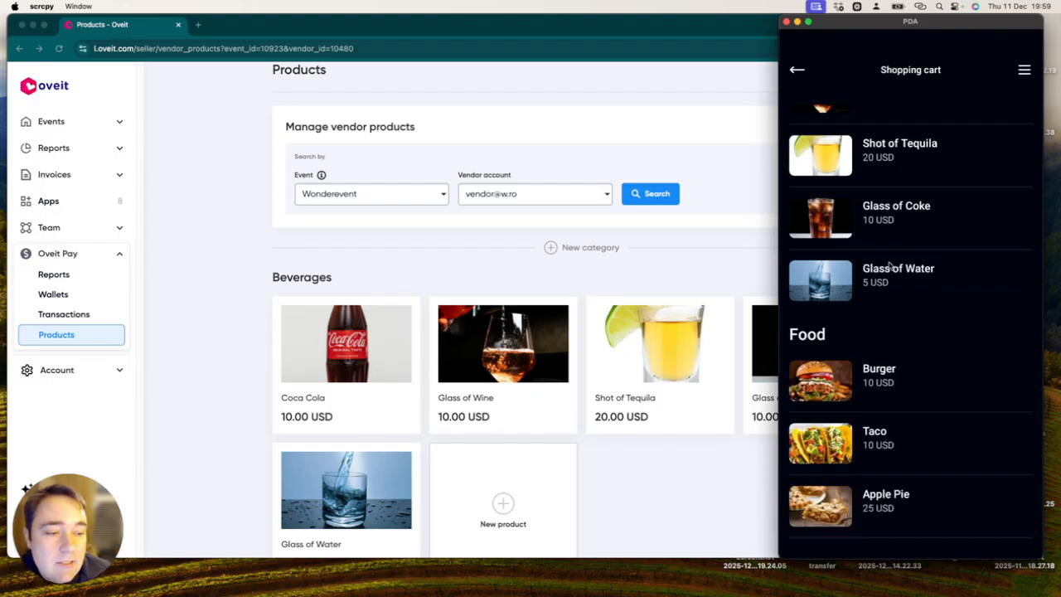
Add two Coca Colas and two Burgers to the shopping cart and continue to payment.
scroll(890, 265, "up", 5)
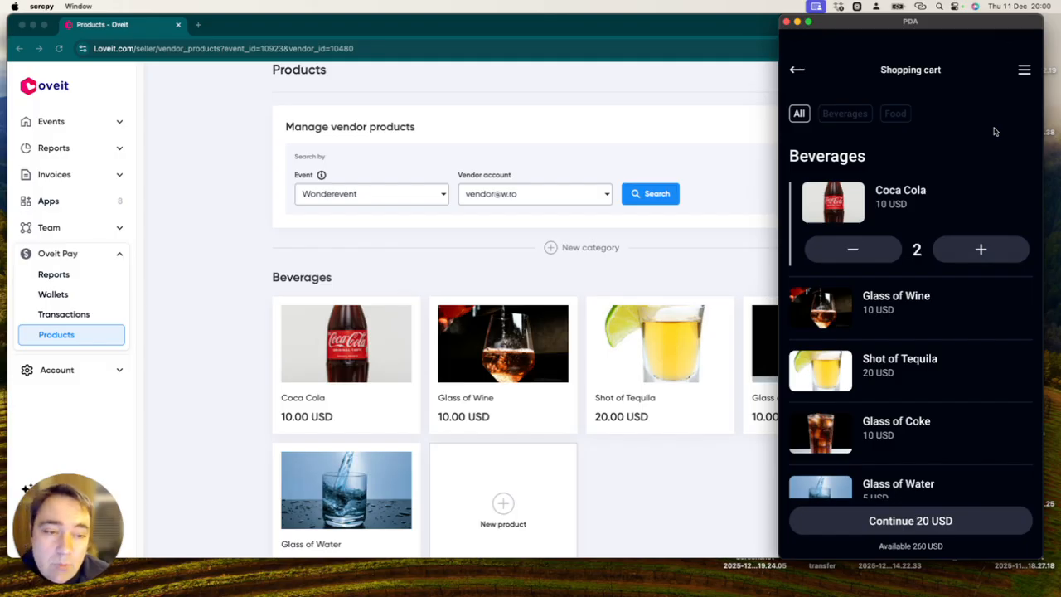
scroll(911, 298, "down", 5)
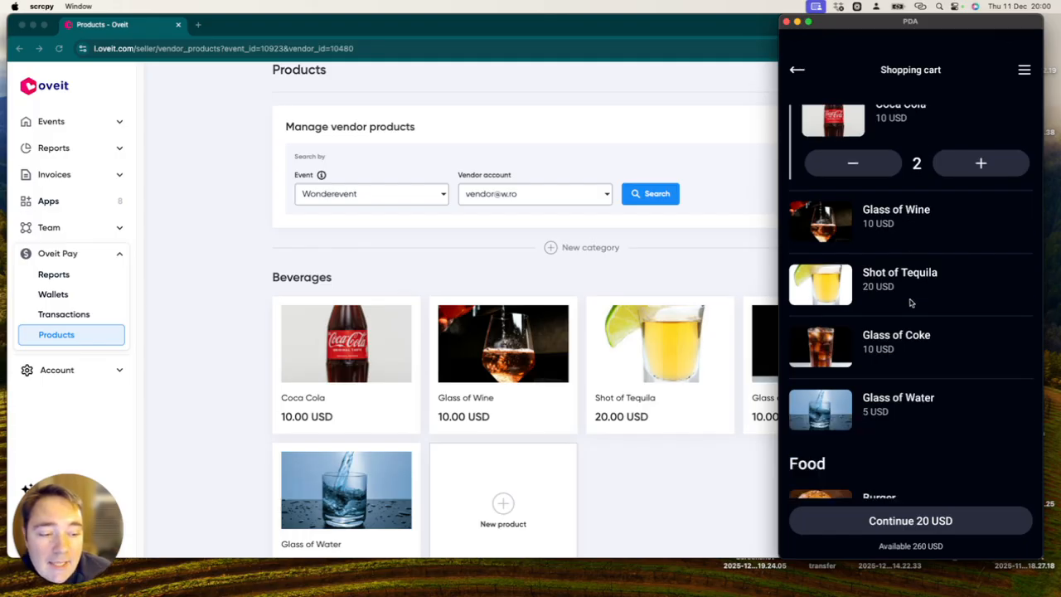
scroll(925, 365, "down", 2)
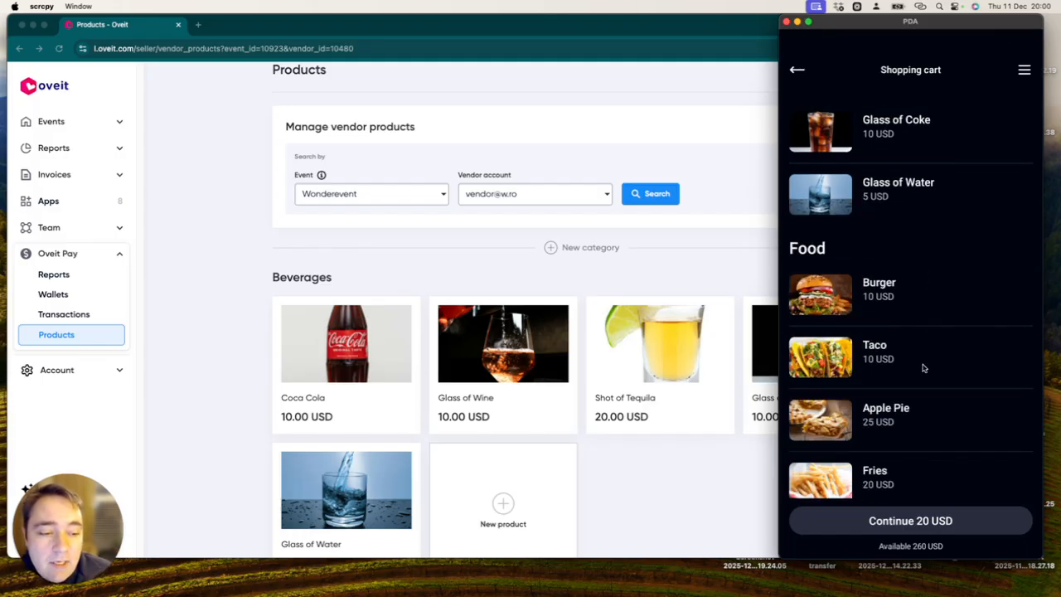
left_click(954, 321)
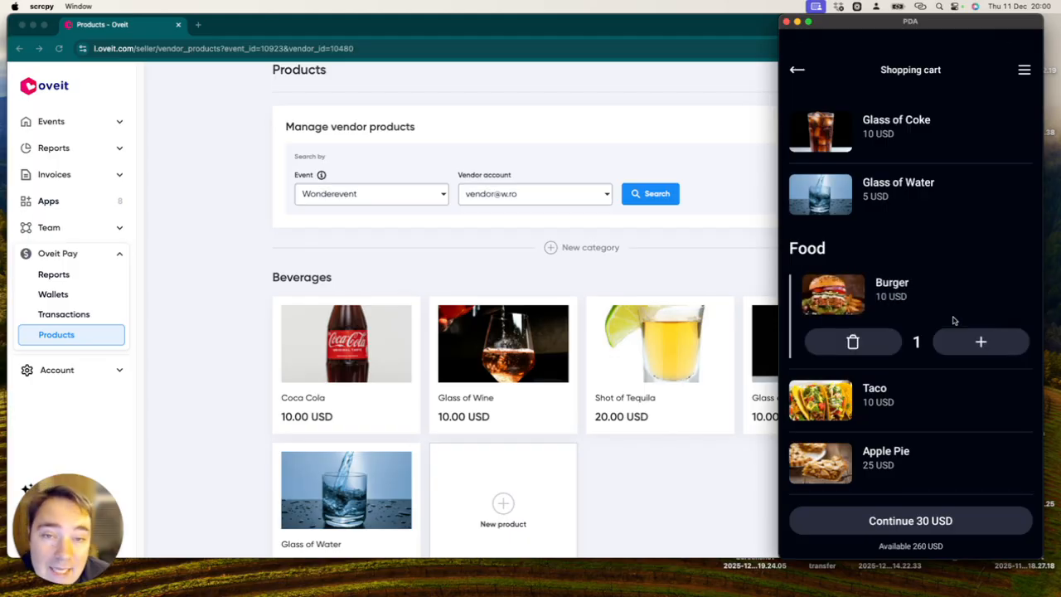
left_click(962, 345)
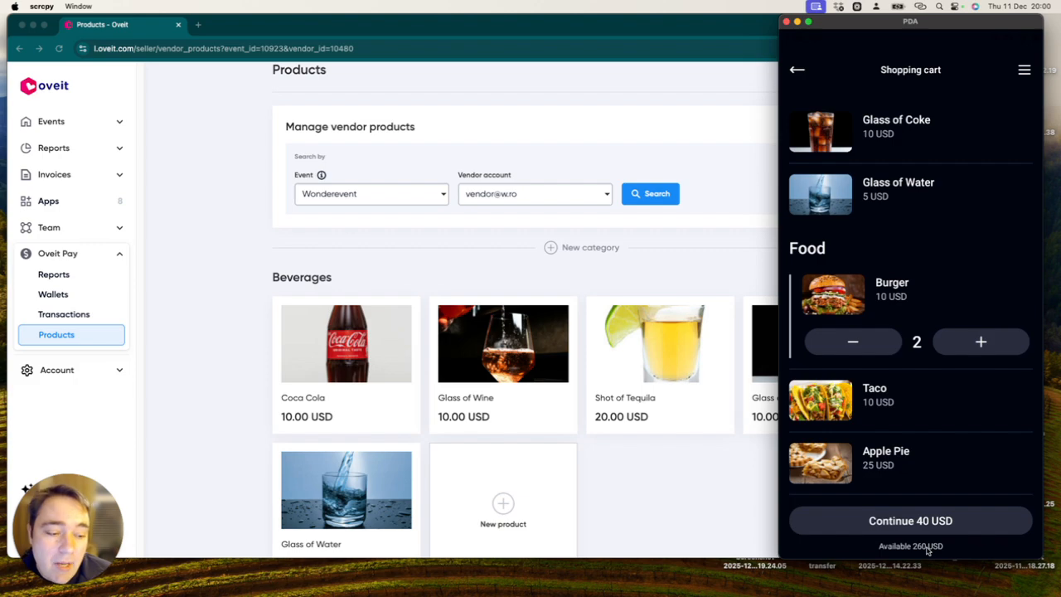
left_click(906, 522)
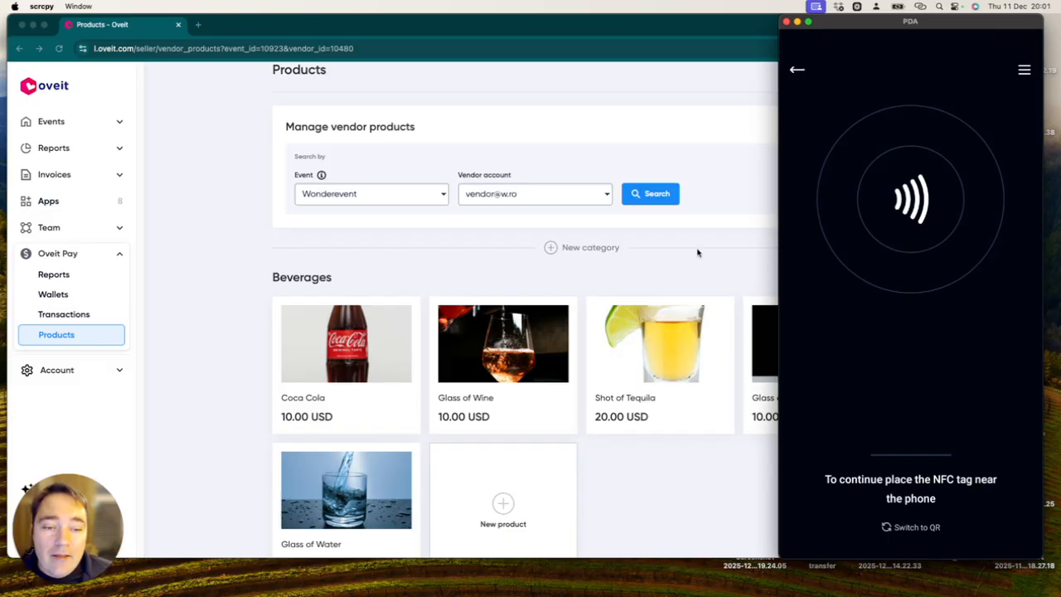
Switch back to the vendor Products page in Chrome.
left_click(673, 273)
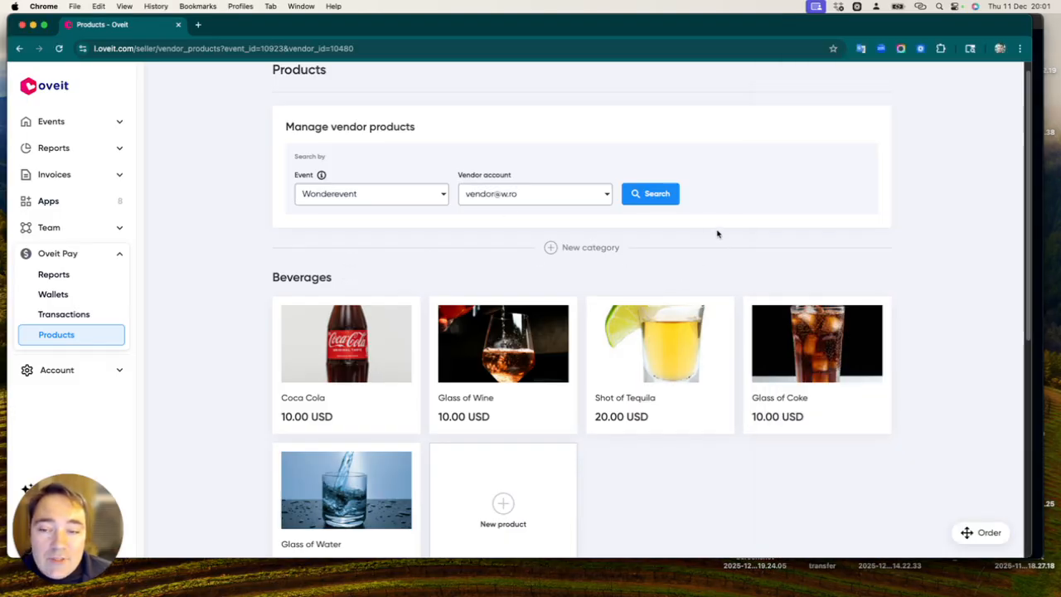